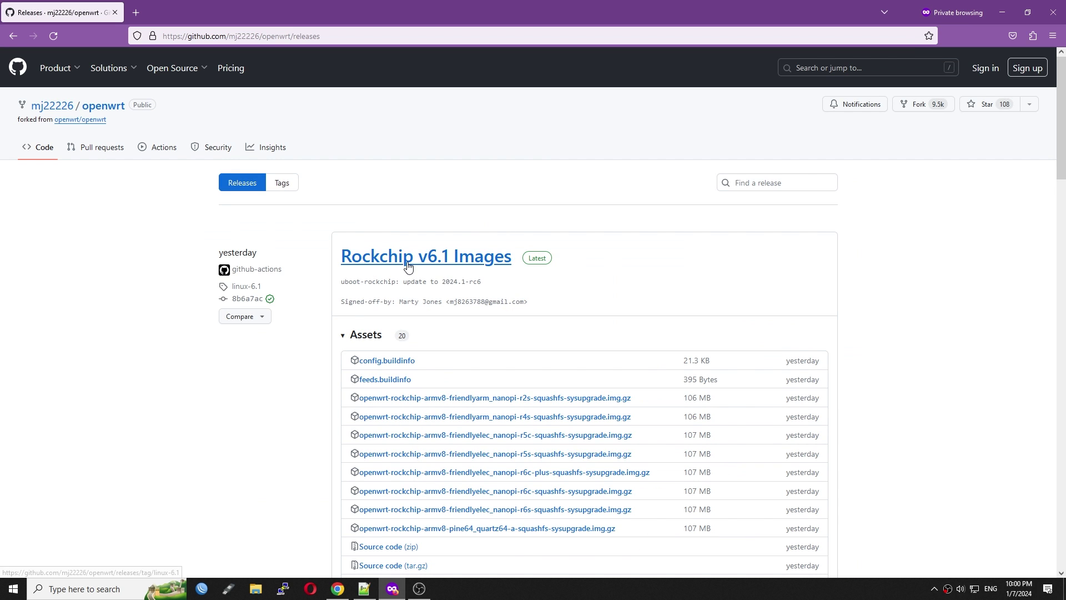
Step: Download openwrt-bcm27xx-bcm2712-rpi-5-squashfs-factory.img.gz from the Raspberry Pi 5 Firmware Images release
scroll(410, 267, "down", 10)
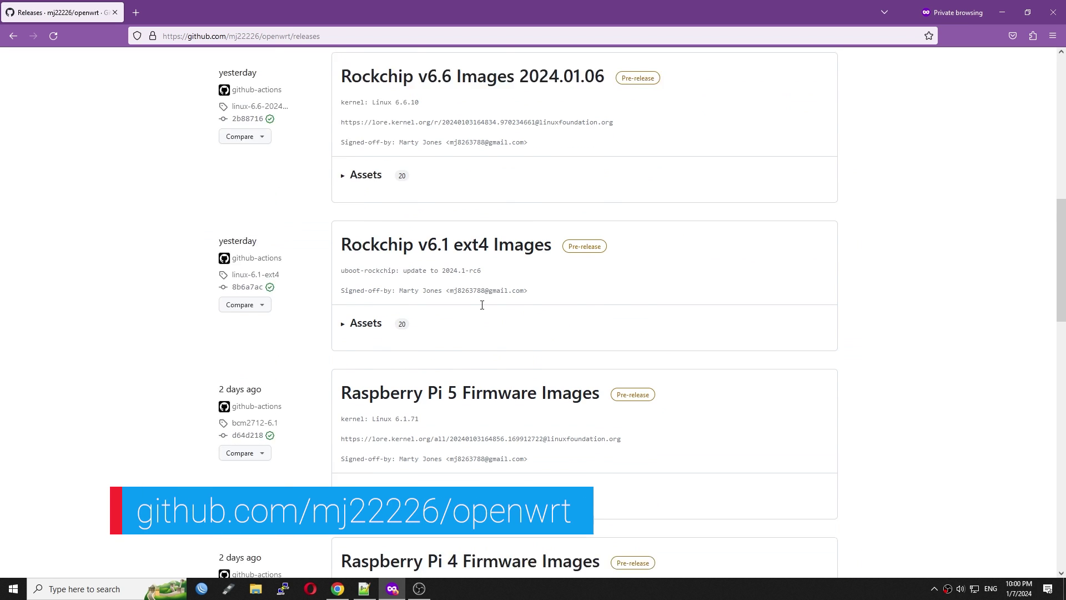
scroll(482, 305, "down", 1)
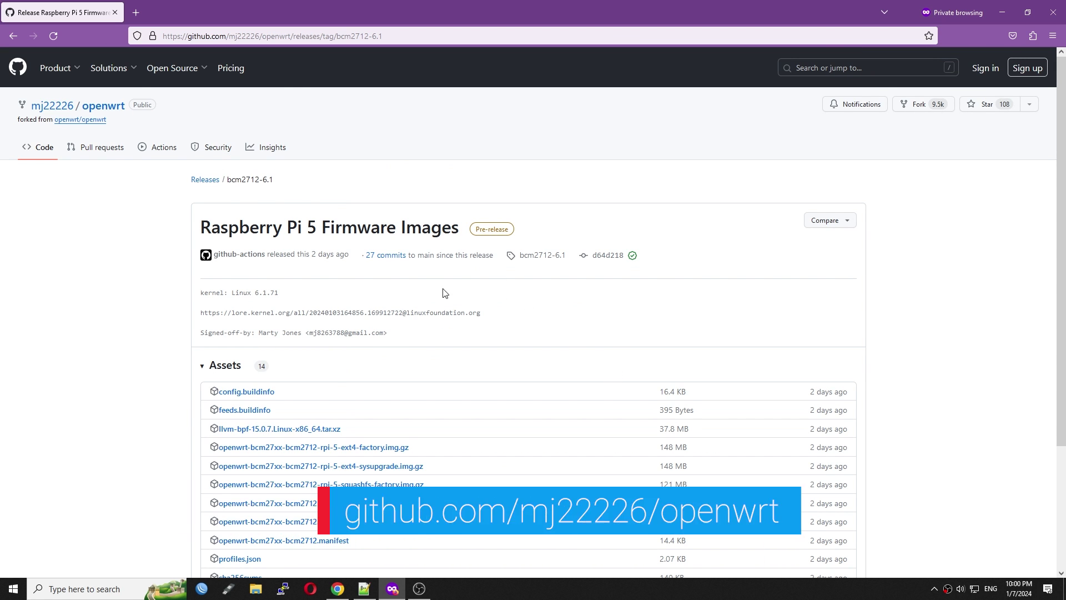
scroll(488, 317, "down", 1)
left_click(403, 428)
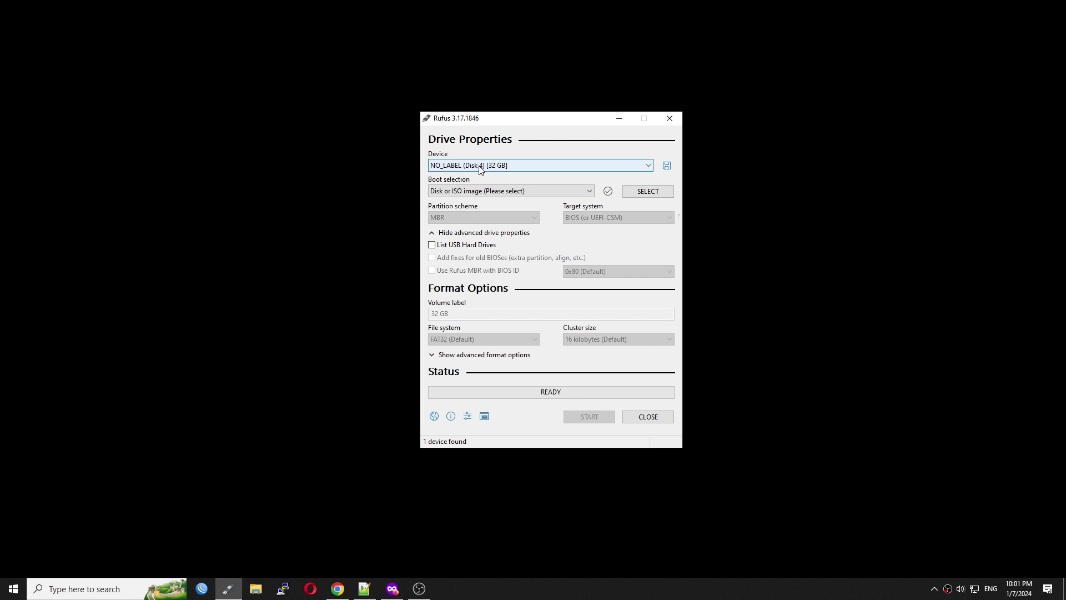
Step: Flash the OpenWrt rpi-5 squashfs factory image to the 32 GB drive in Rufus, confirming the erase
left_click(626, 190)
left_click(761, 391)
left_click(588, 415)
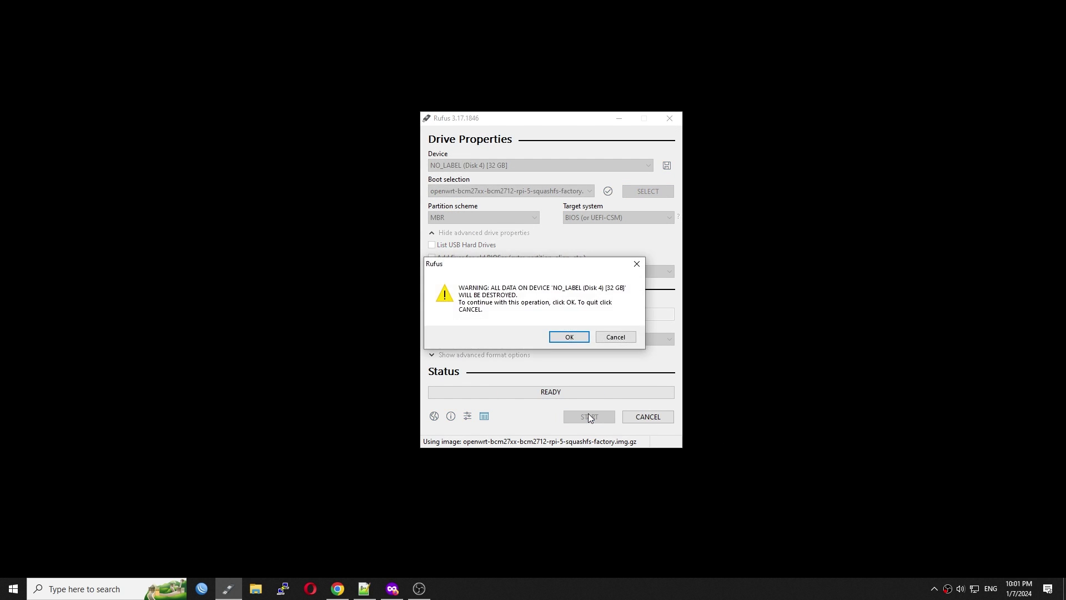
left_click(575, 337)
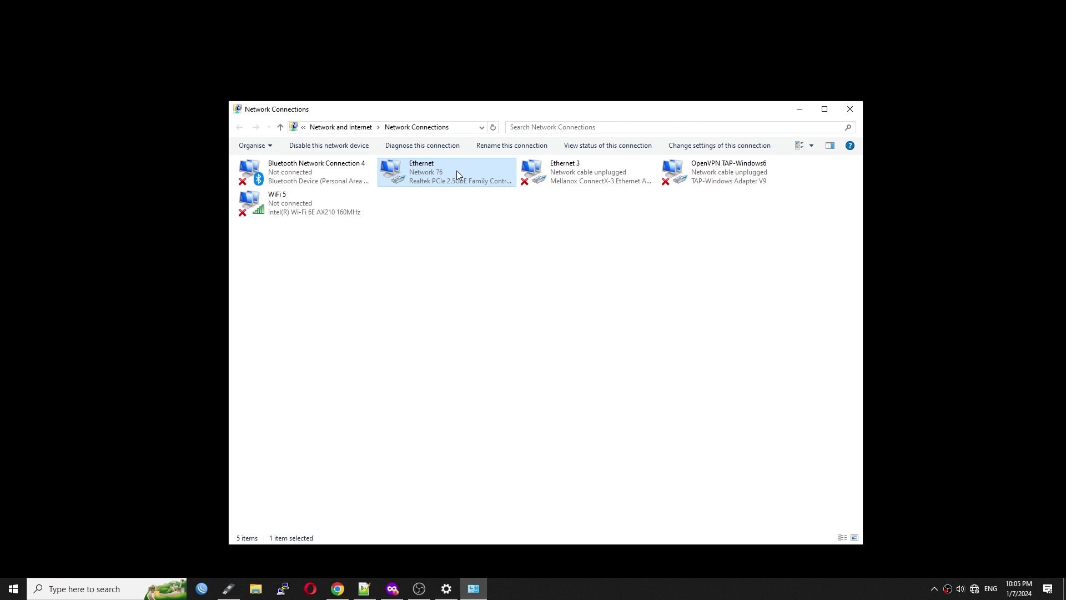
Step: Read the Ethernet adapter's 192.168.1.1 gateway from its details, then enter 192.168.1.1 in Firefox
double_click(456, 171)
left_click(481, 288)
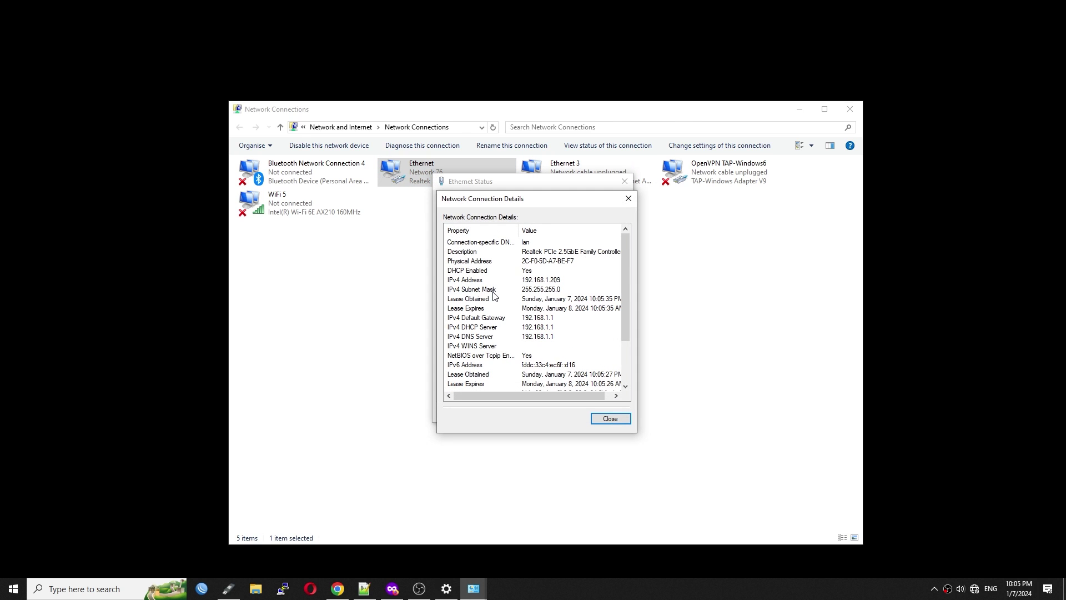
left_click(629, 199)
left_click(625, 181)
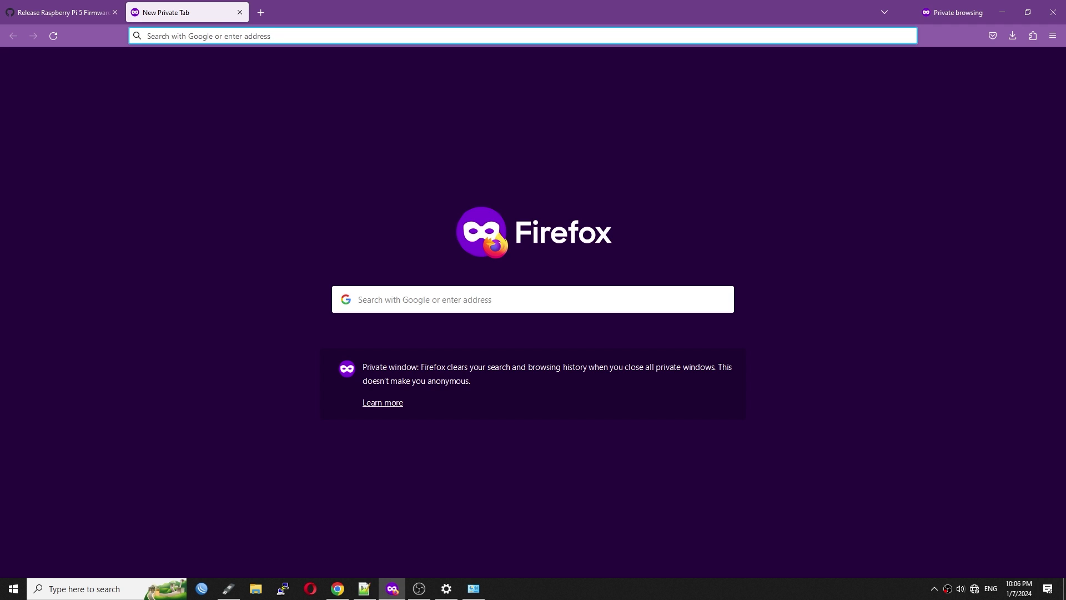
type("192.168.1.1")
Step: Log in to LuCI at 192.168.1.1 with an empty password and review the Raspberry Pi 5 status
key("Return")
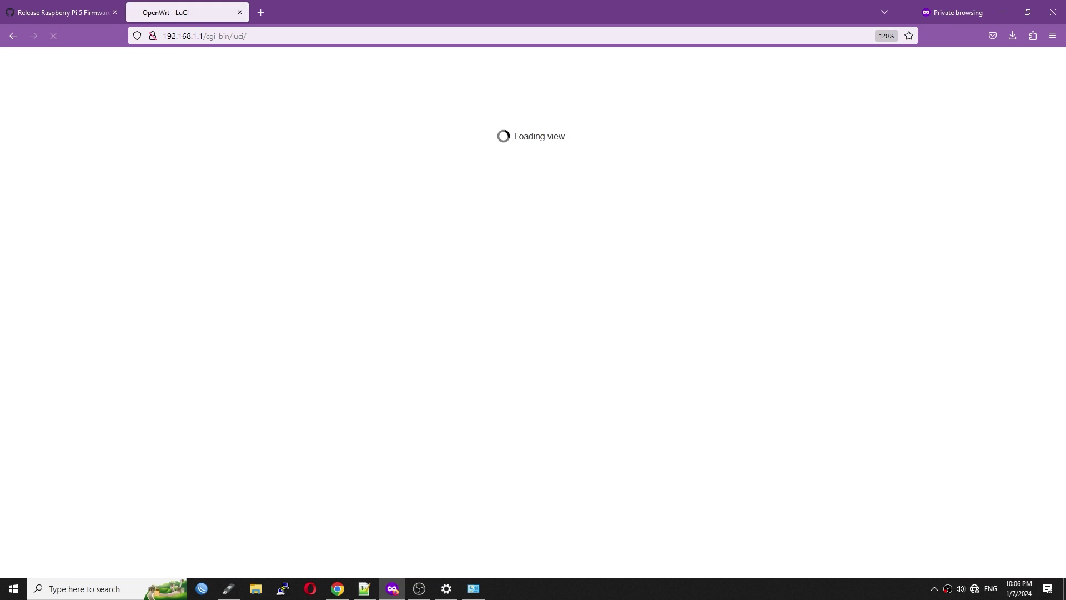
left_click(621, 203)
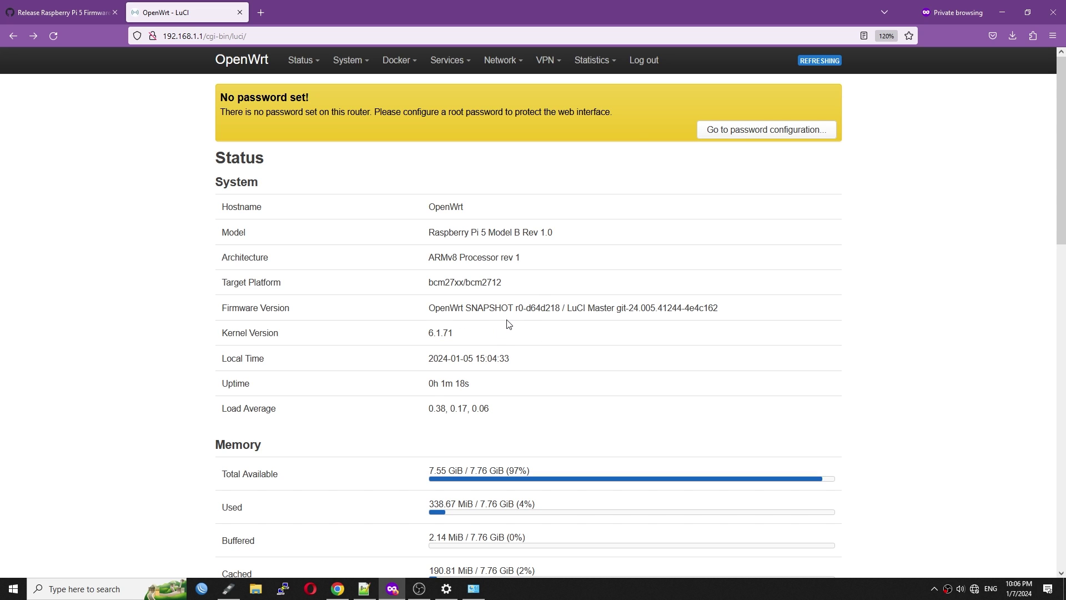
scroll(509, 324, "down", 3)
scroll(440, 263, "down", 5)
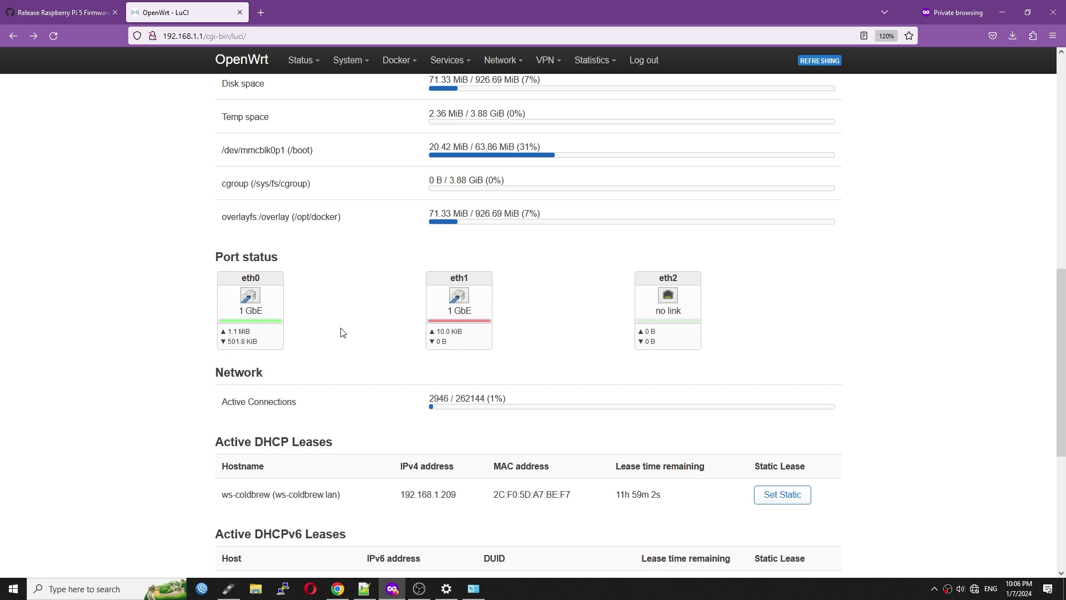
mouse_move(255, 345)
Step: Enter and save a new root password on LuCI's password configuration page
mouse_move(453, 319)
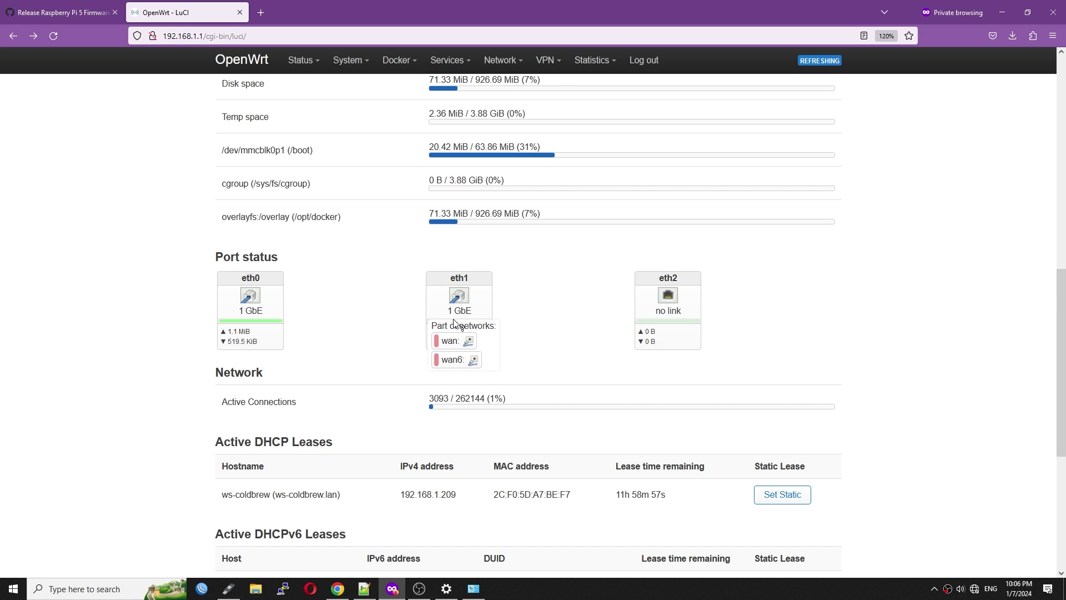
scroll(455, 314, "up", 15)
left_click(819, 133)
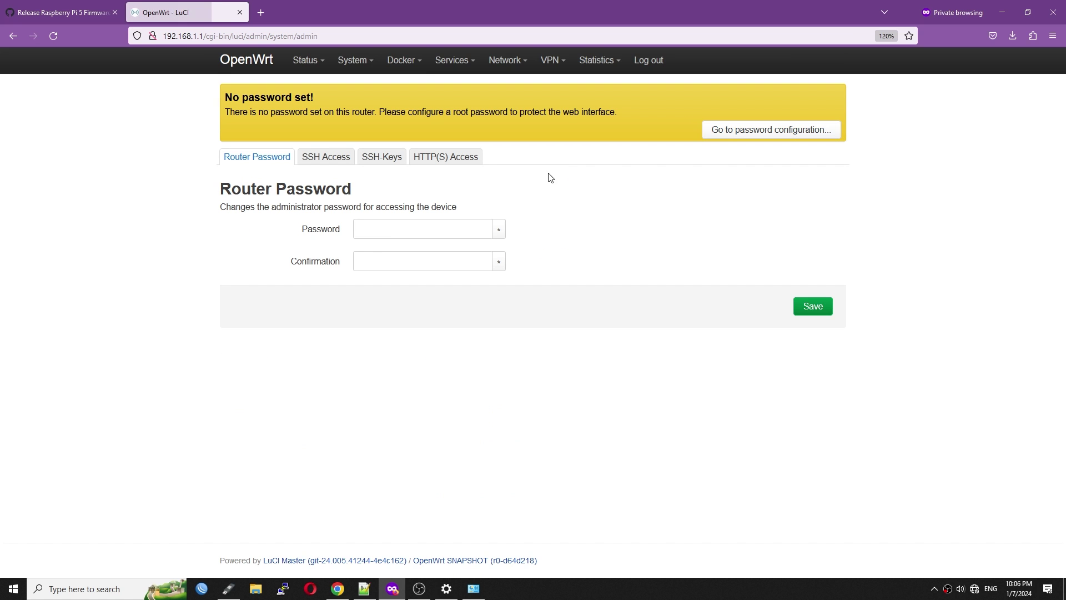
left_click(397, 229)
type("a")
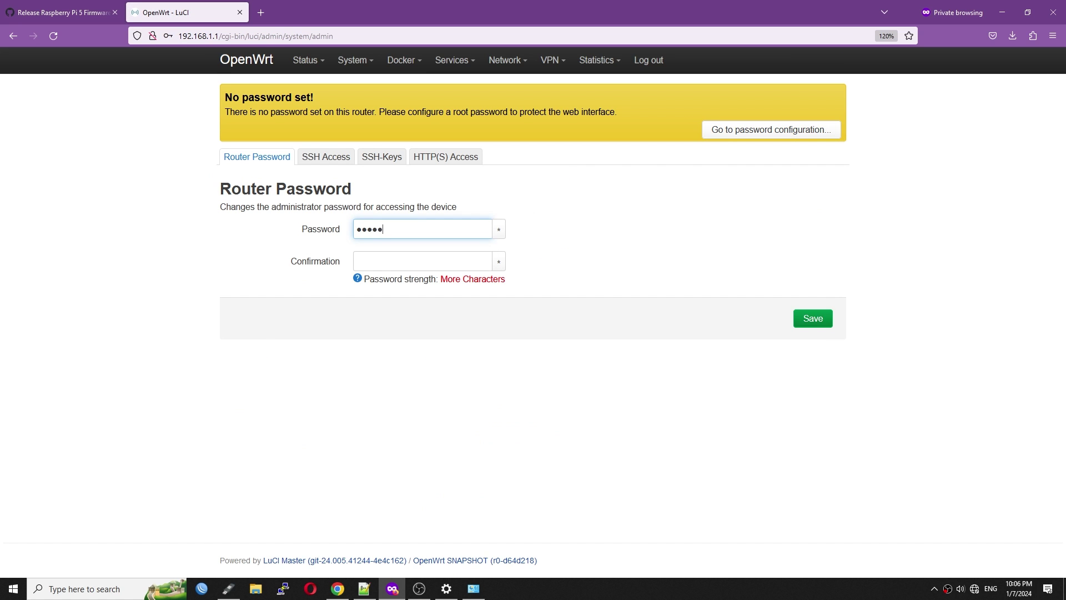
type("admin123")
key("Return")
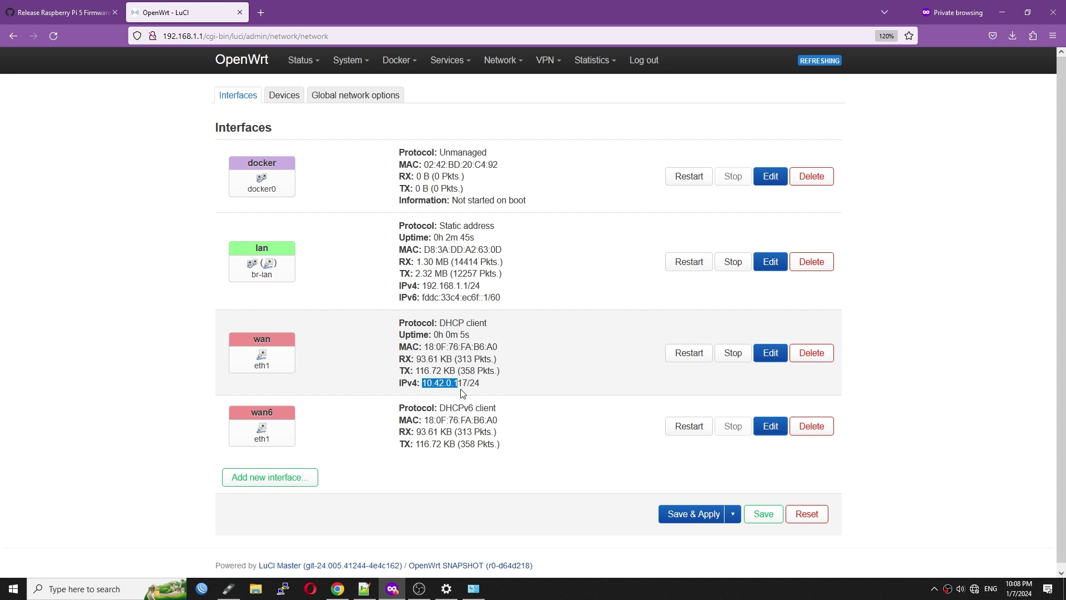
left_click_drag(461, 393, 468, 396)
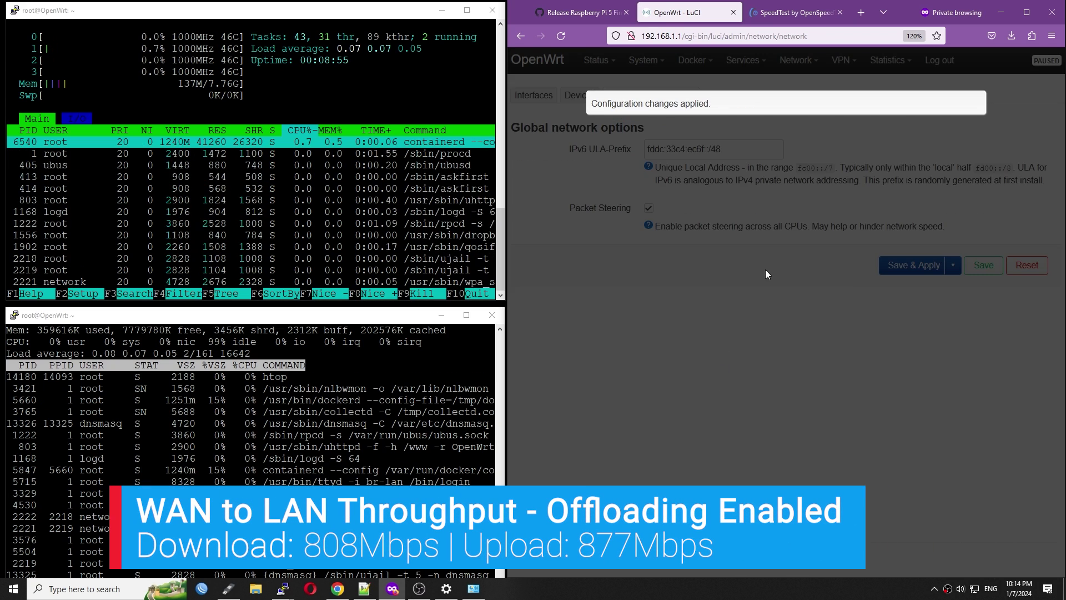
Step: Enable software flow offloading in the firewall settings, then retest in OpenSpeedTest (808.7 Mbps down)
mouse_move(798, 60)
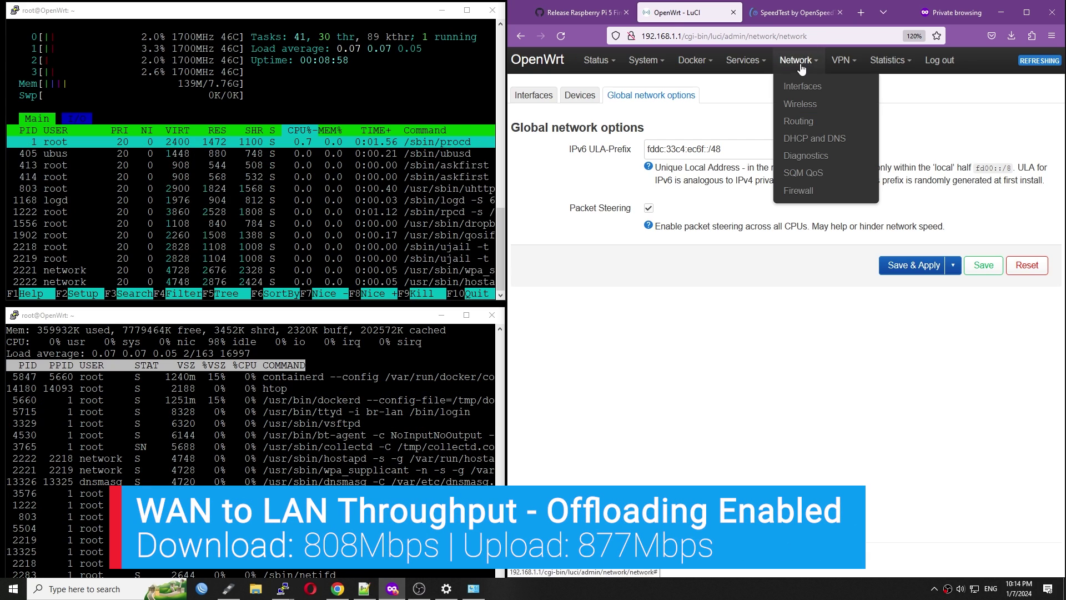
left_click(811, 196)
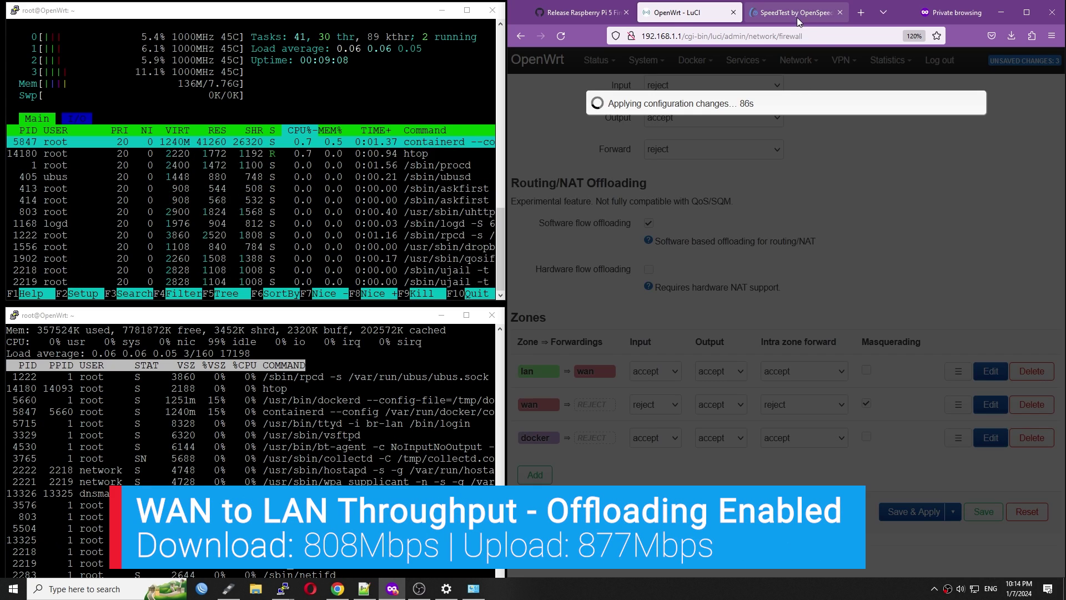
left_click(795, 16)
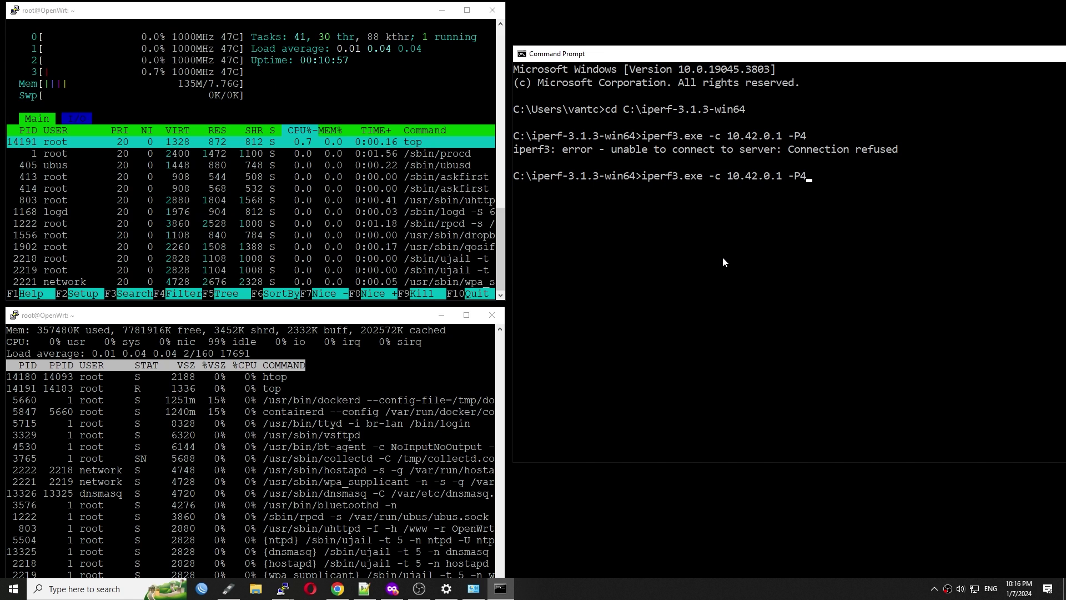
Step: Run four-stream iperf3 to 10.42.0.1 normally (~847 Mbps) and twice with -R (~810 Mbps)
key("Return")
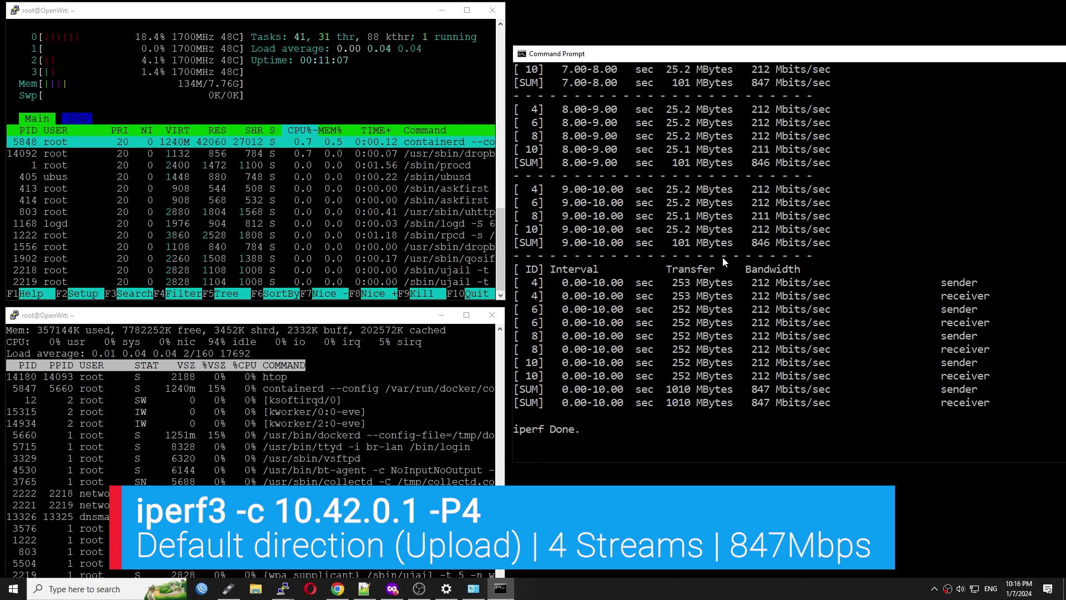
key("Up")
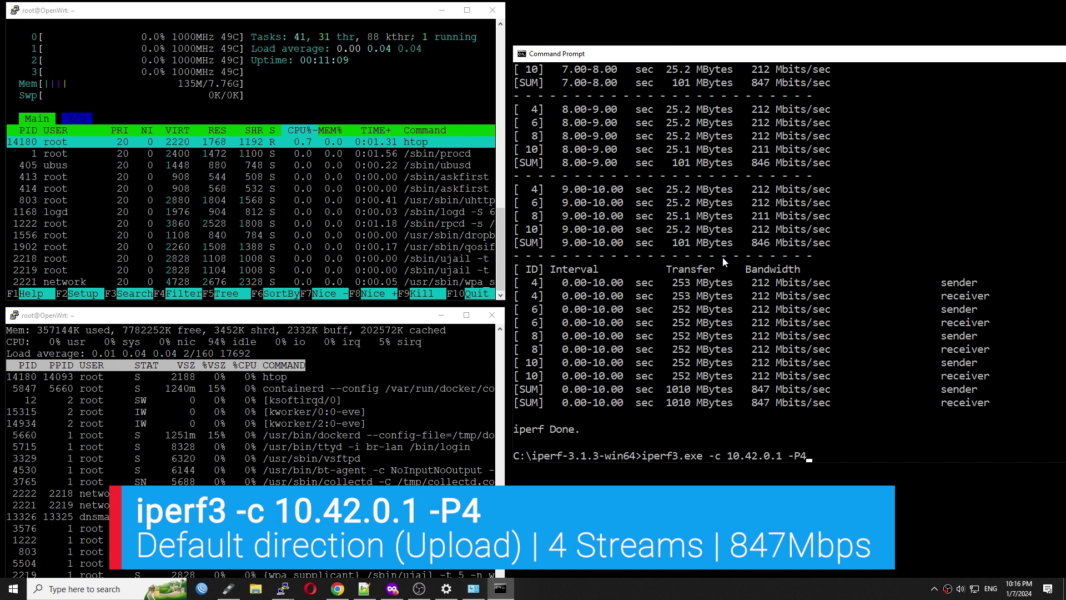
type("-R")
key("Return")
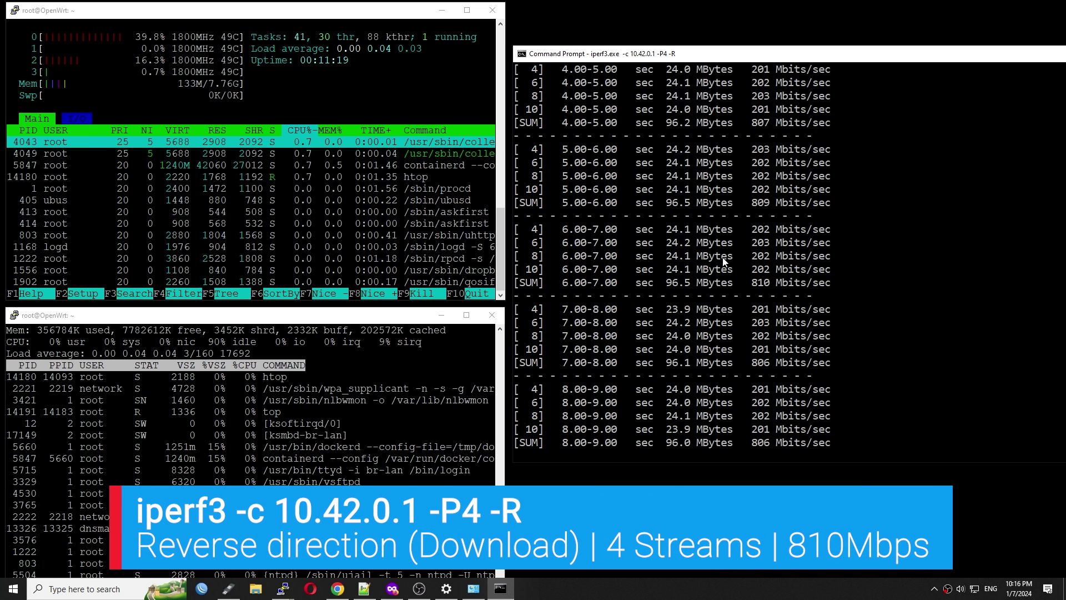
key("Up")
key("Return")
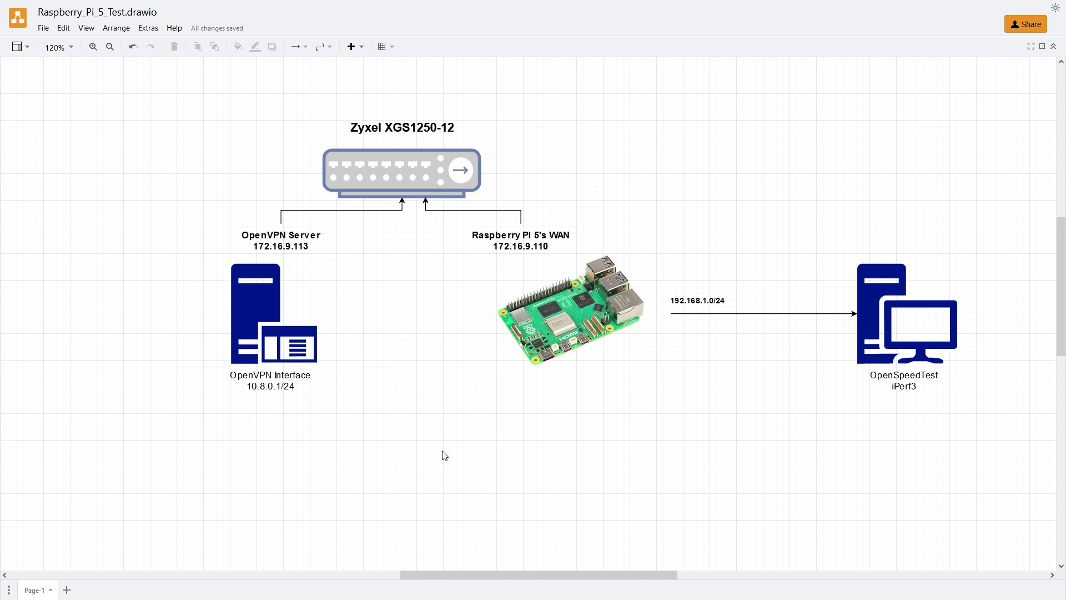
left_click(285, 382)
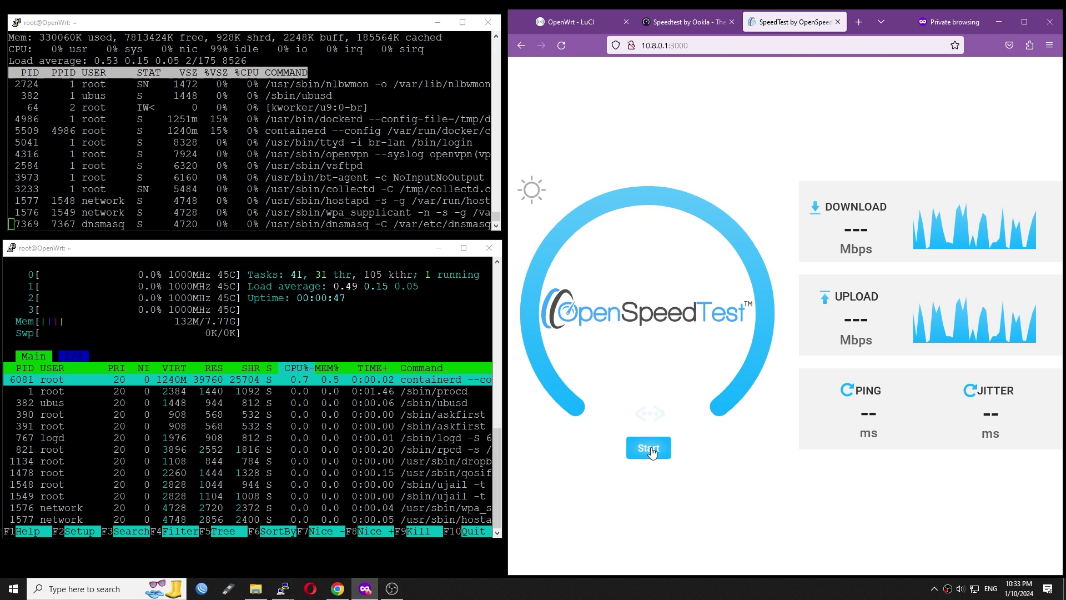
Step: Run OpenSpeedTest at 10.8.0.1:3000 over OpenVPN: 354.8 Mbps down, 306.9 Mbps up, 1 ms ping
left_click(650, 446)
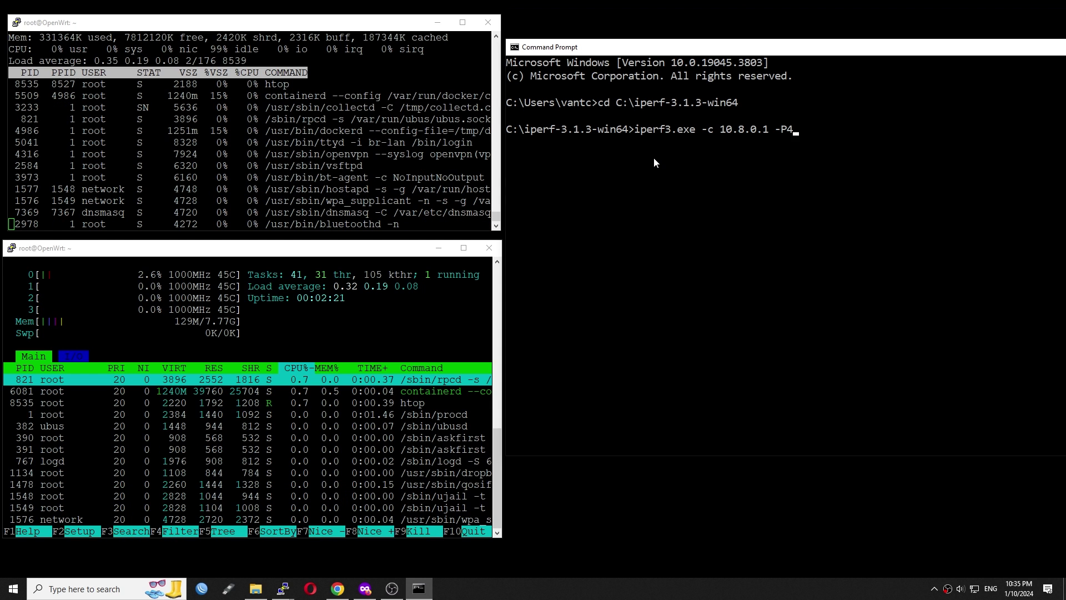
Step: Run four-stream iperf3 to 10.8.0.1 normally (~306 Mbps) and twice with -R (~404 Mbps)
key("Return")
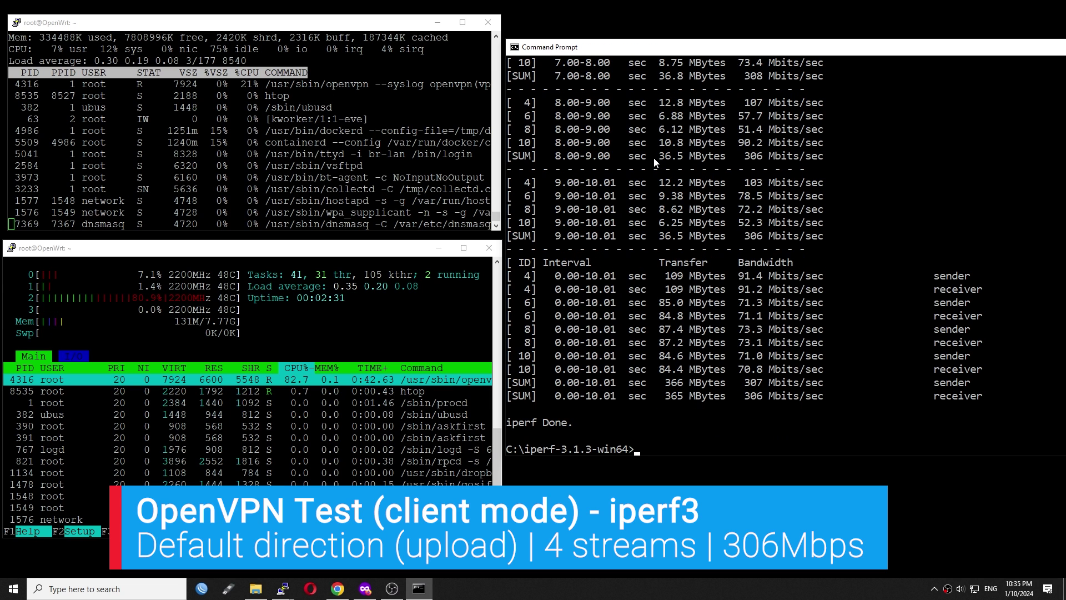
key("Up")
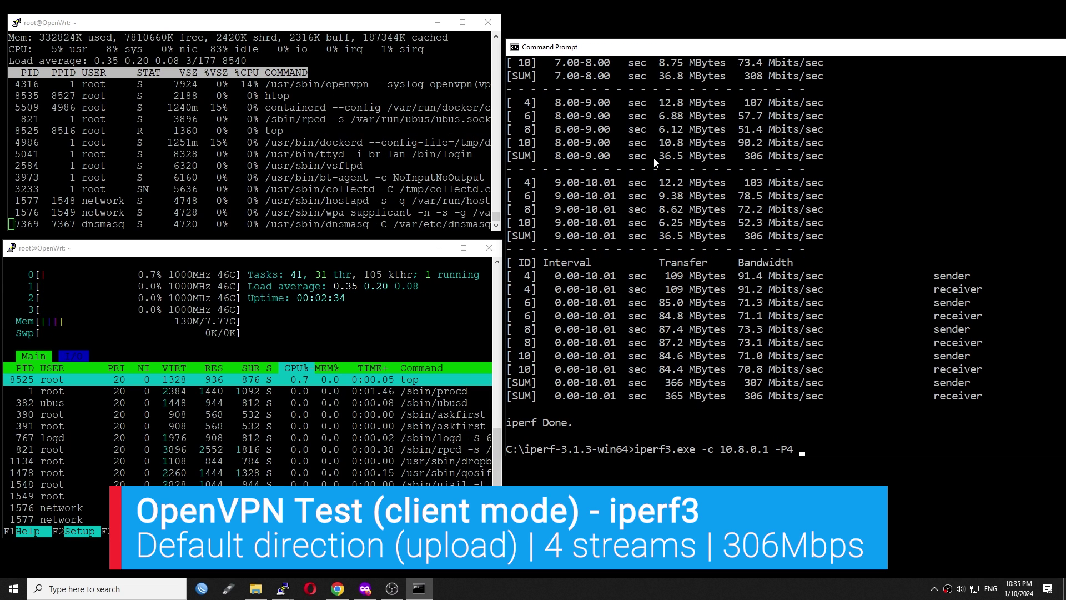
type("-R")
key("Return")
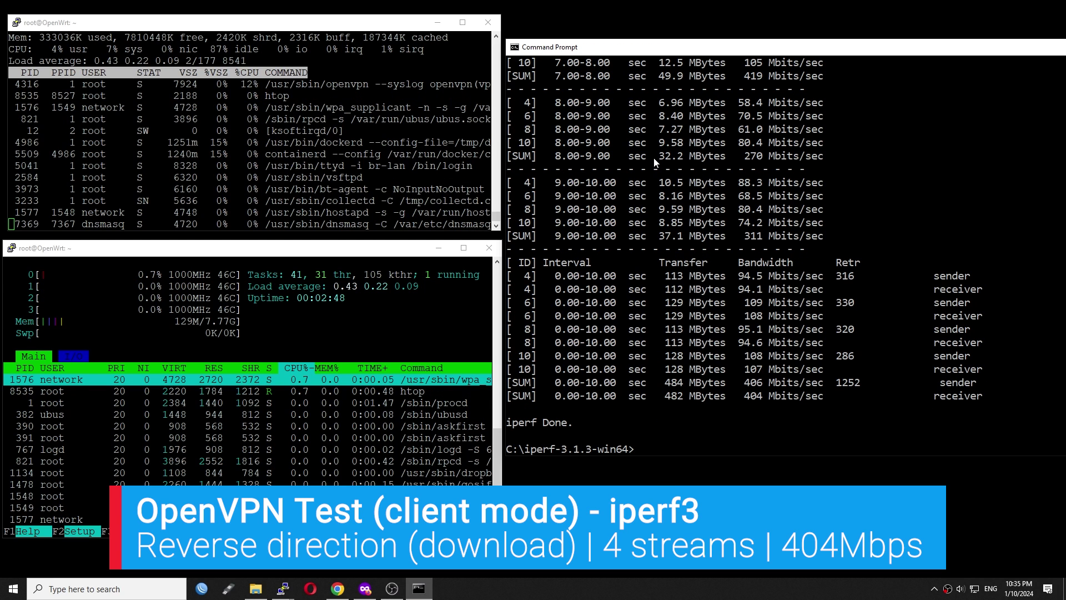
type("iperf3.exe -c 10.8.0.1 -P4 -R")
key("Return")
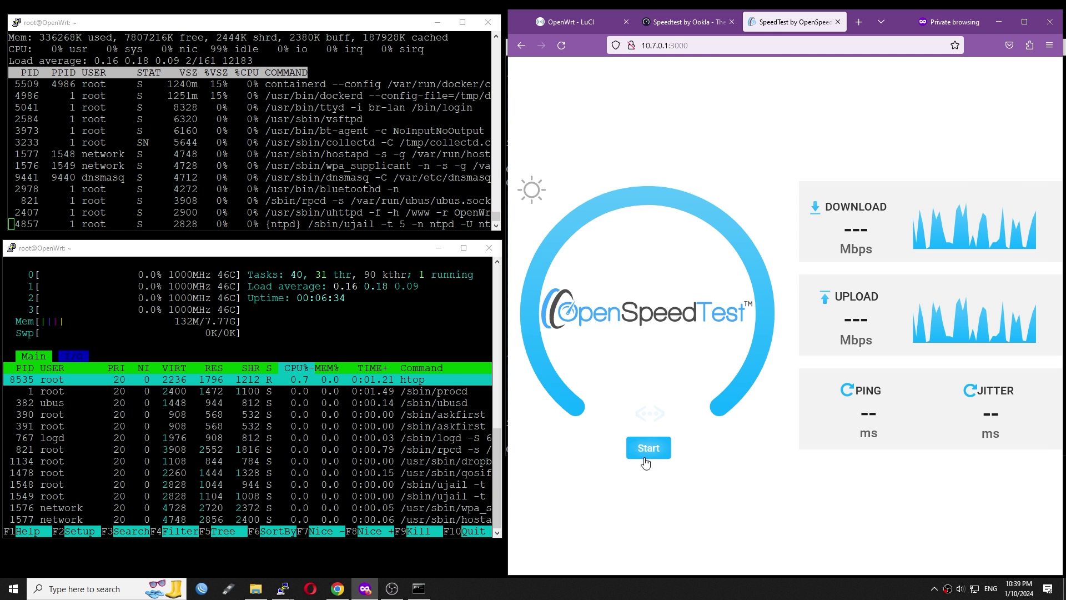
Step: Run OpenSpeedTest at 10.7.0.1:3000 twice over WireGuard, ending at 551.5 Mbps down, 882.7 Mbps up
left_click(644, 443)
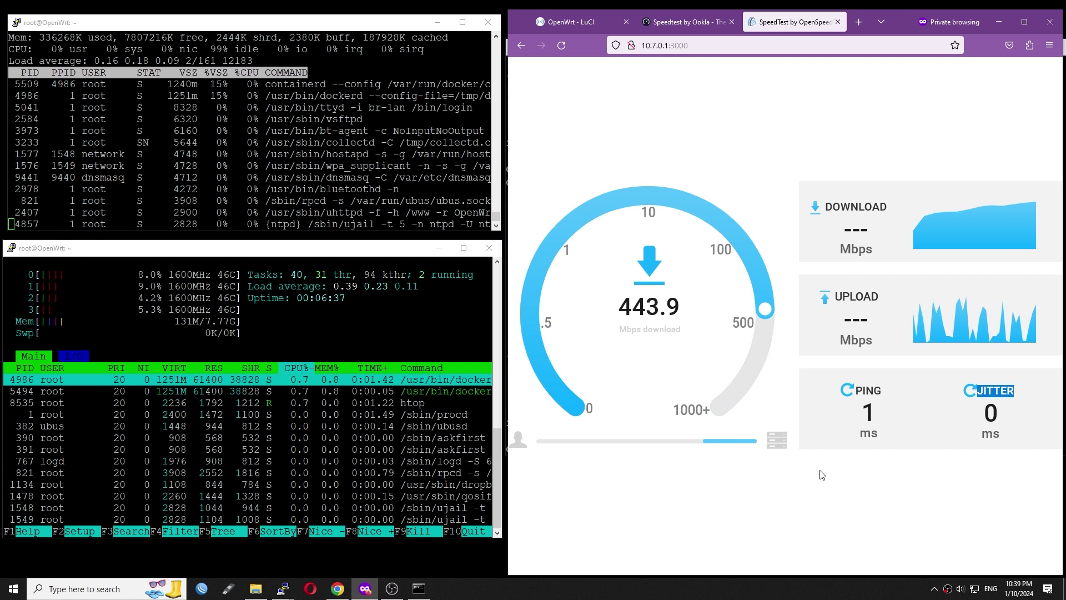
left_click(1008, 390)
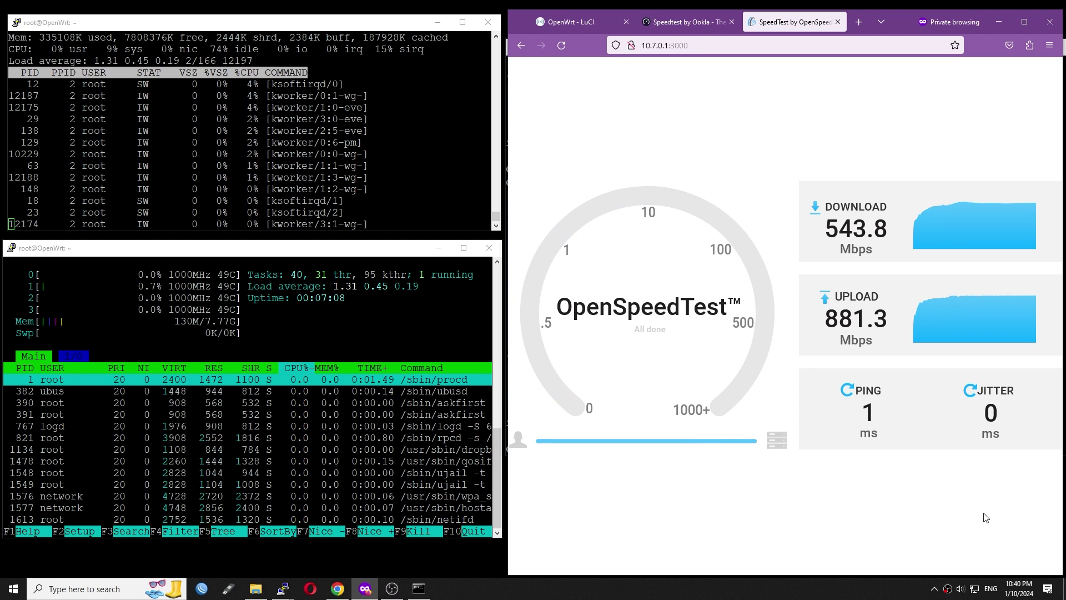
left_click(651, 448)
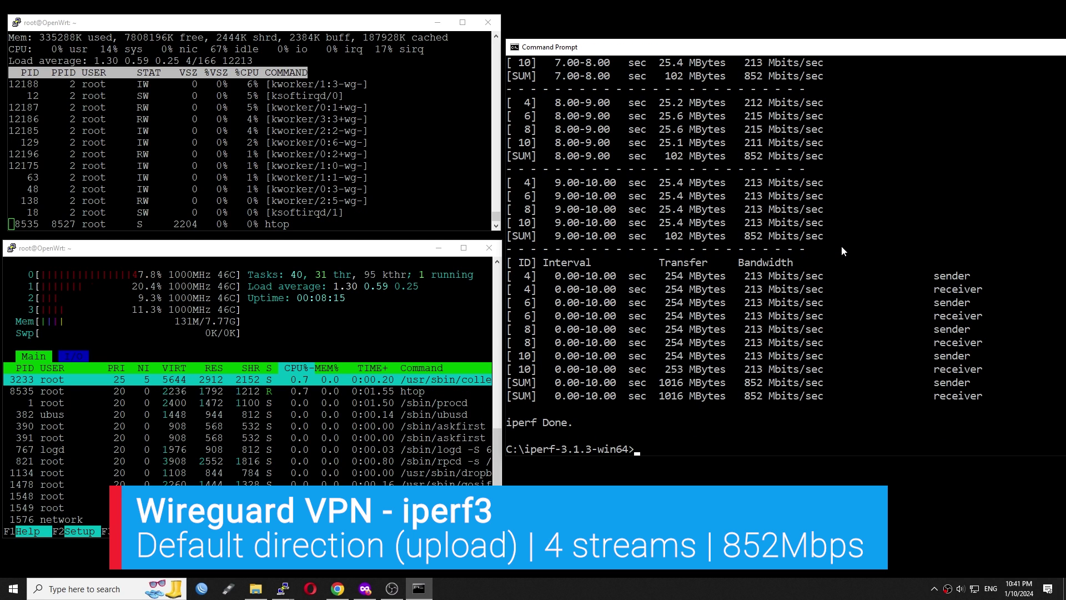
Step: Rerun the four-stream iperf3 test to 10.7.0.1 in reverse with -R
key("Up")
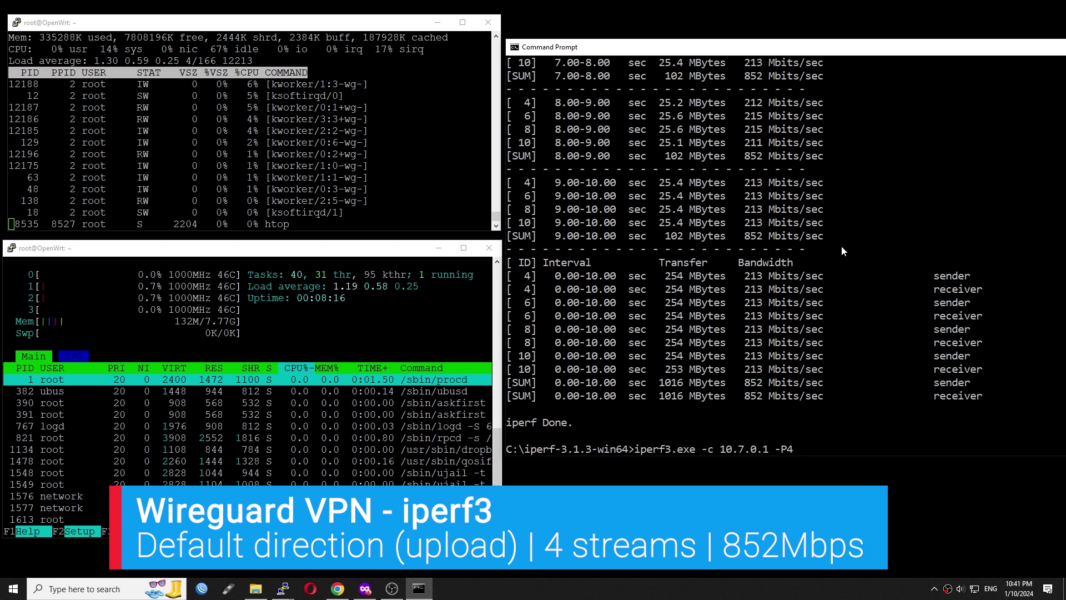
type("-R")
key("Return")
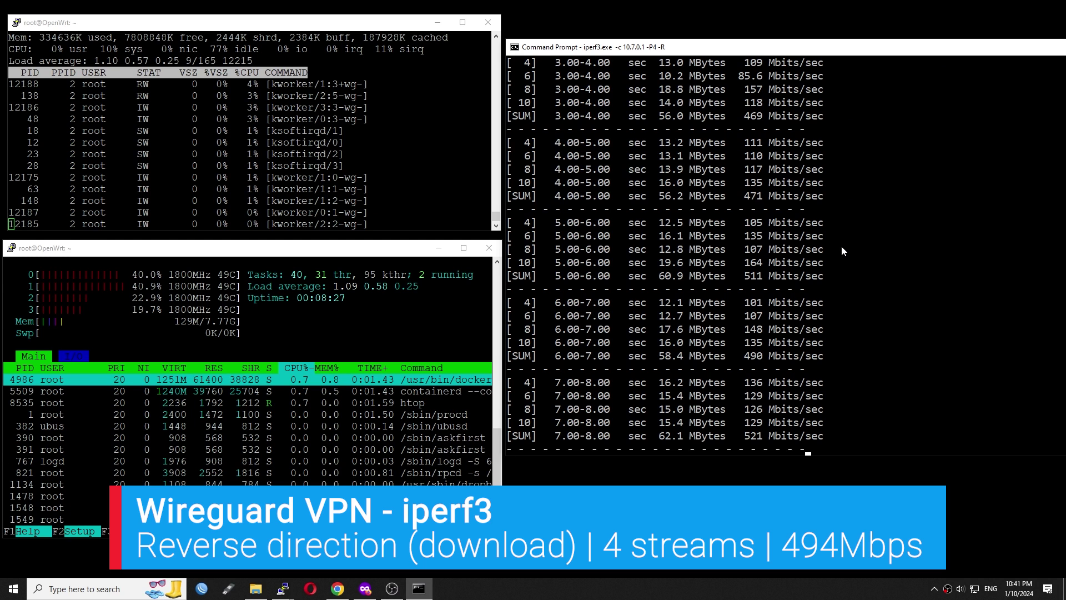
Step: Run single-stream iperf3 to 10.7.0.1 both ways: 844 Mbits/sec forward, 342 reversed
type("iperf3.exe -c 10.7.0.1")
key("Return")
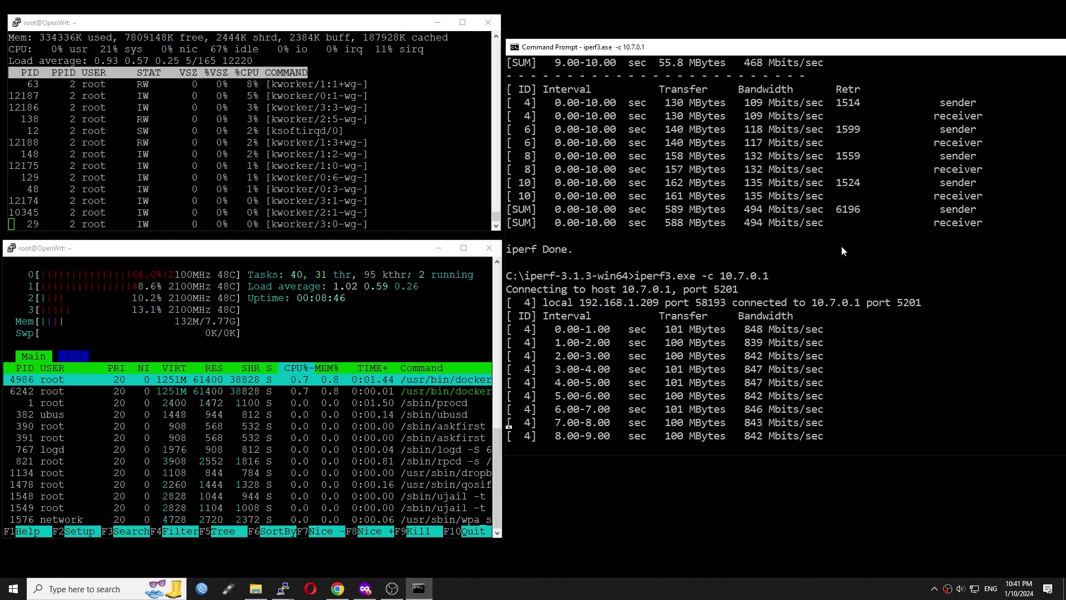
key("Up")
type("-R")
key("Return")
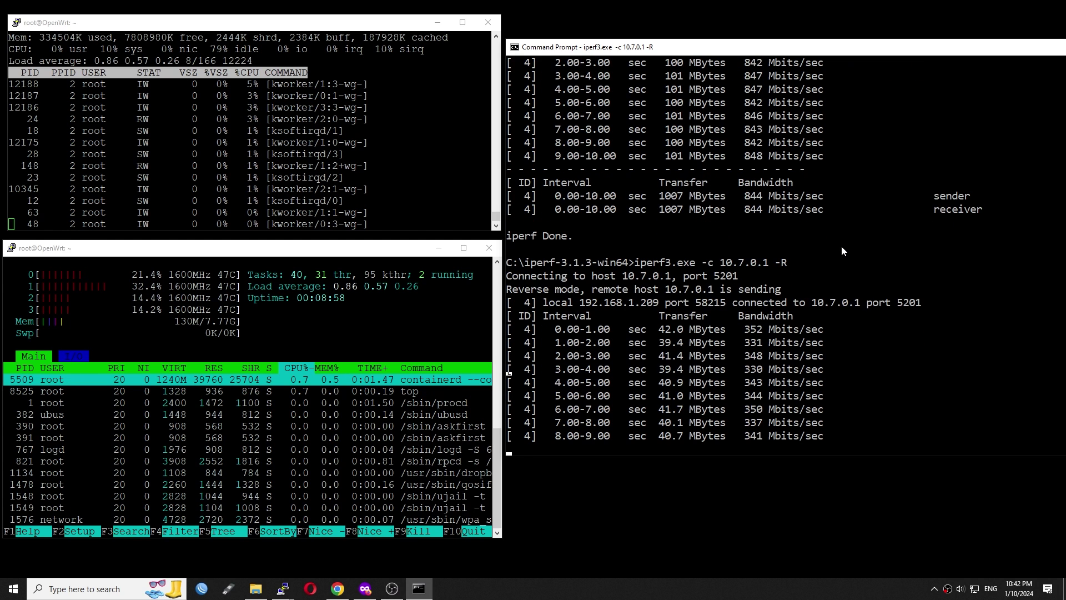
Step: Run an eight-stream reverse iperf3 test (-R -P8), reaching about 600 Mbits/sec
key("Up")
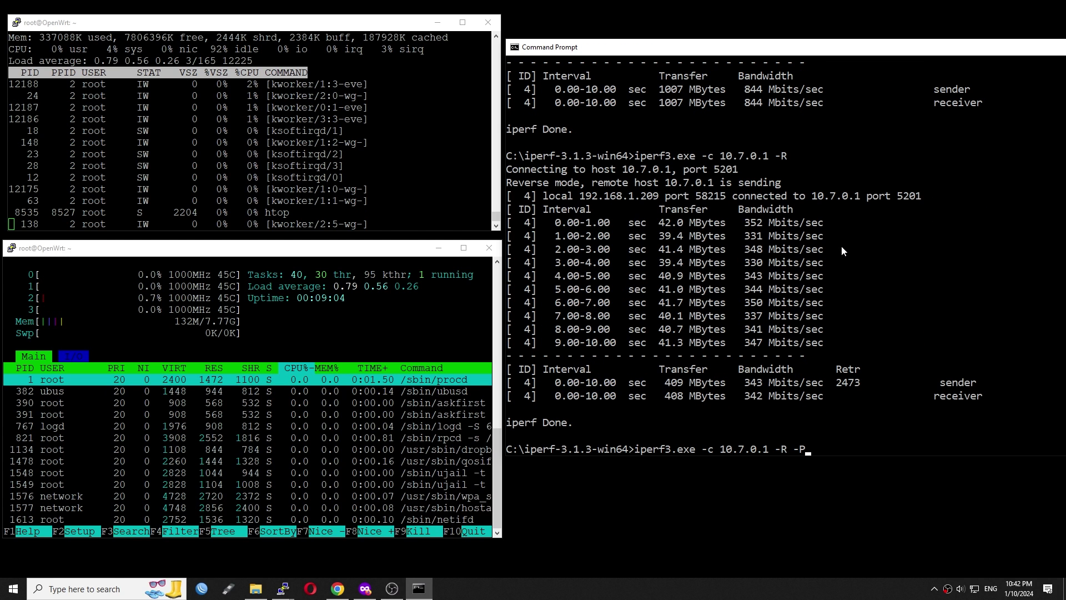
type("-P8")
key("Return")
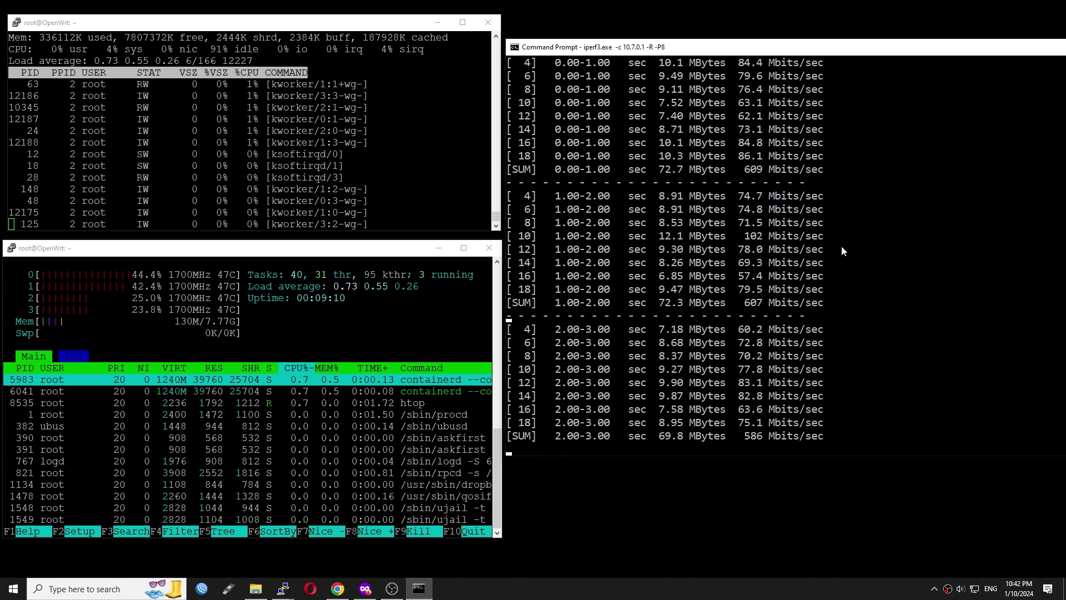